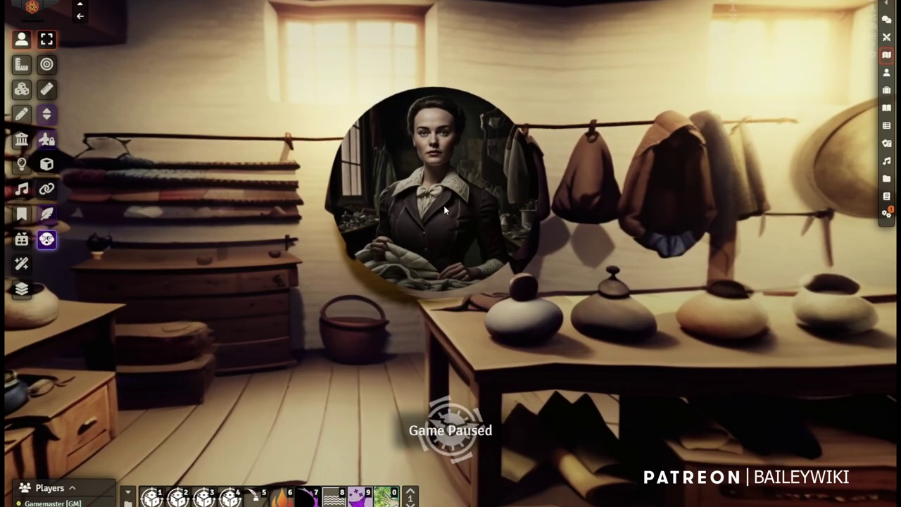
Step: View The Seamstress character sheet, close it, and trigger the hidden item on the dark tool shelf to view its image
double_click(444, 210)
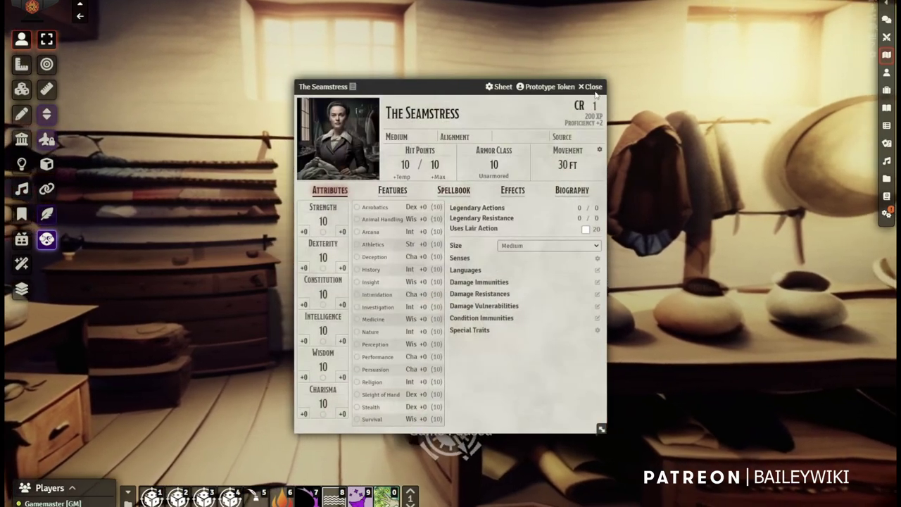
left_click(595, 88)
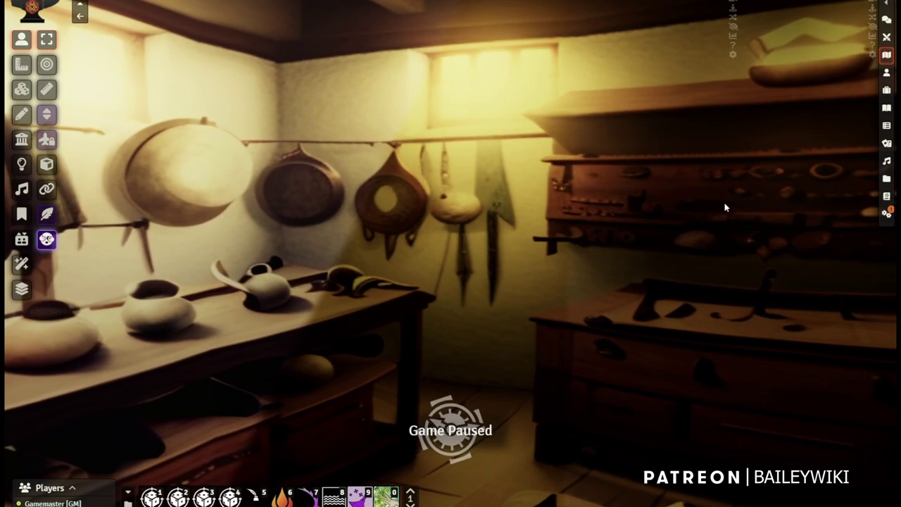
left_click(747, 214)
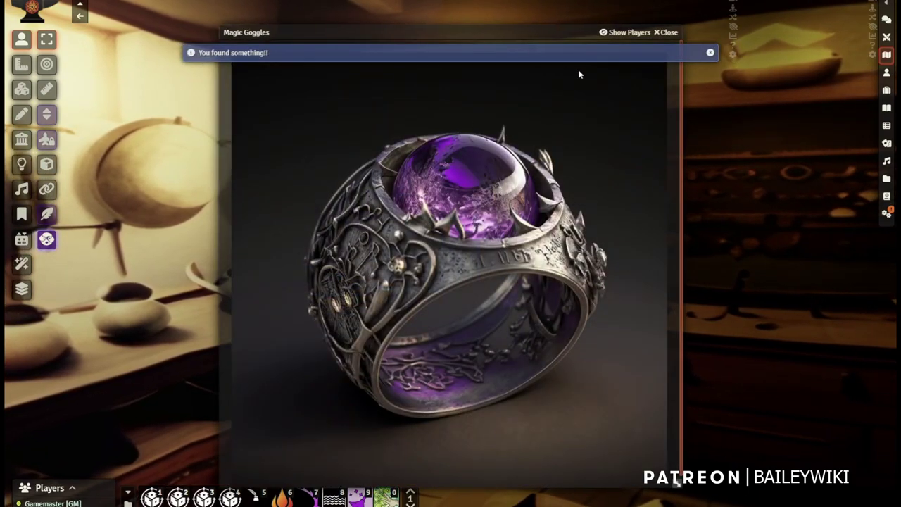
key("Escape")
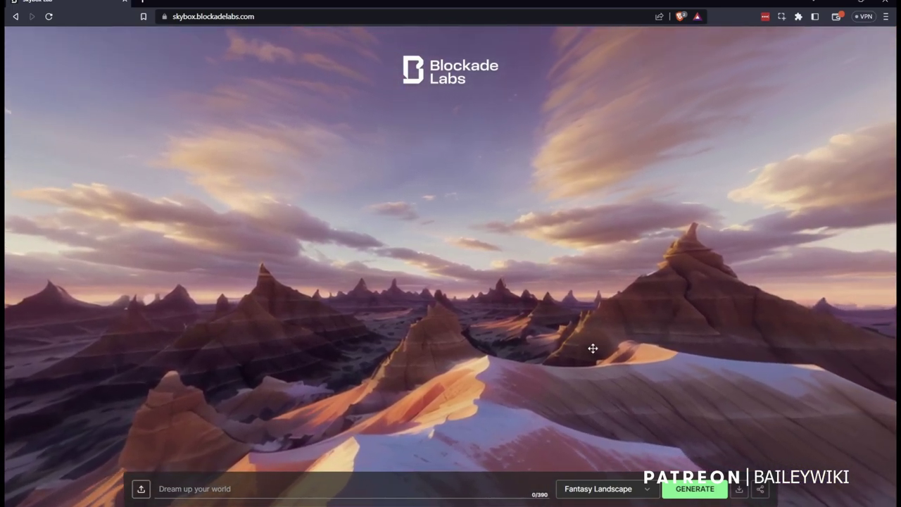
Step: Switch to Blockade Labs Skybox and generate an Interior Views skybox from the prompt "medieval tavern"
left_click_drag(570, 343, 299, 314)
left_click_drag(678, 398, 435, 344)
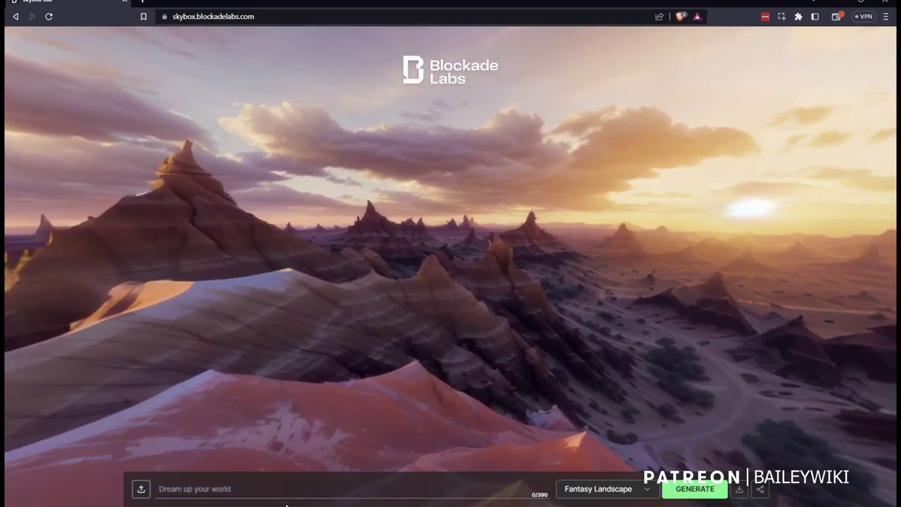
left_click(602, 489)
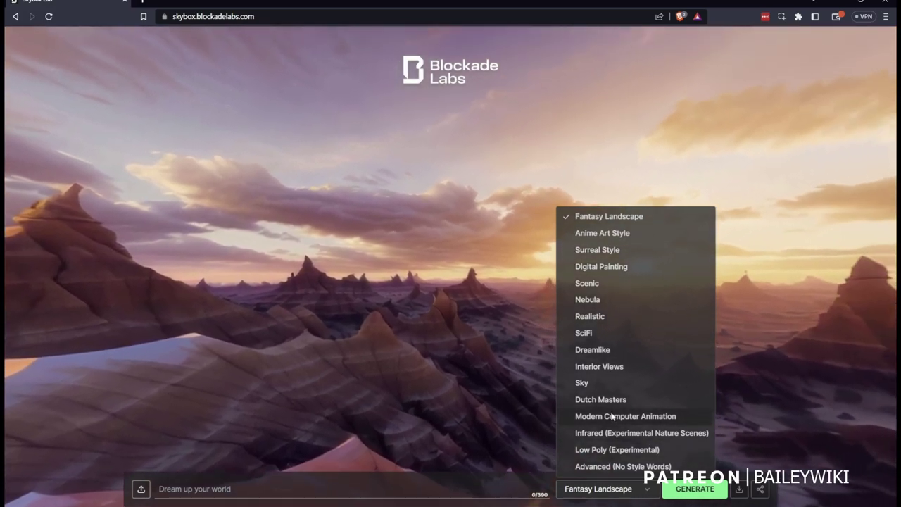
left_click(606, 367)
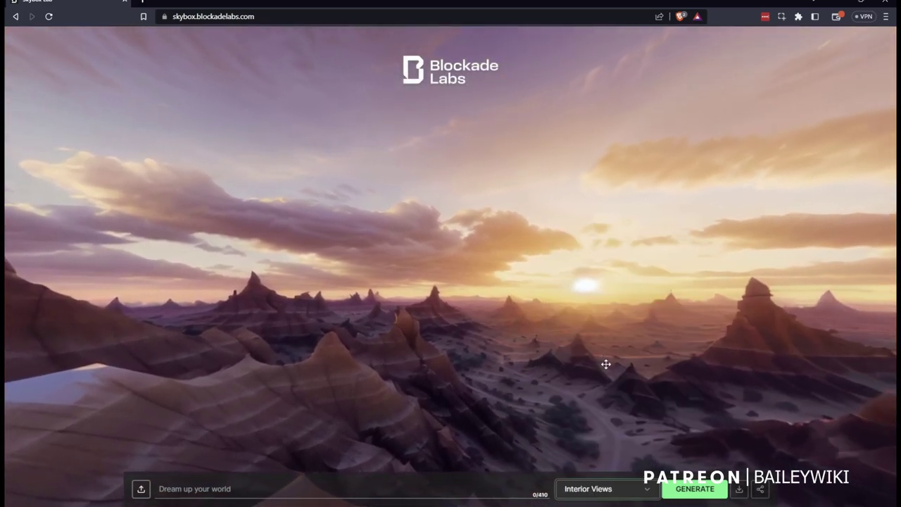
left_click(233, 488)
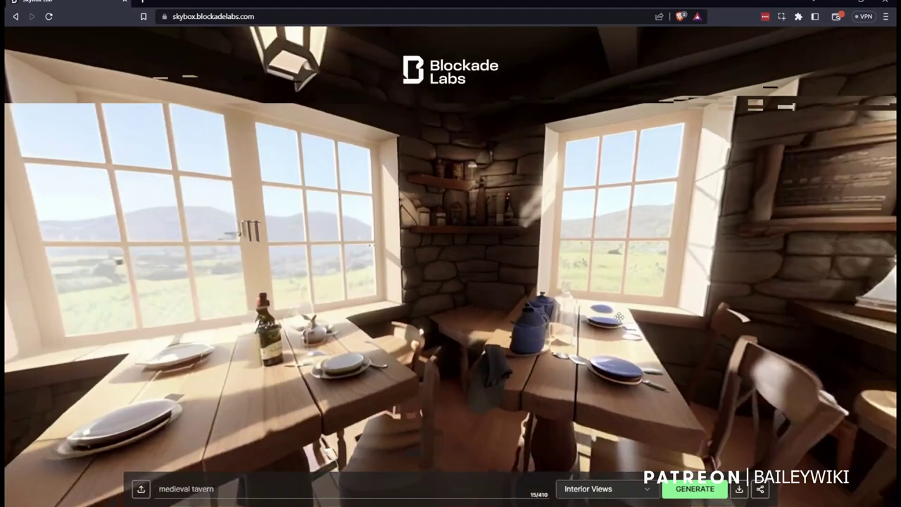
Step: Look around the generated medieval tavern panorama from the windows across the bar to the door
left_click_drag(619, 317, 503, 275)
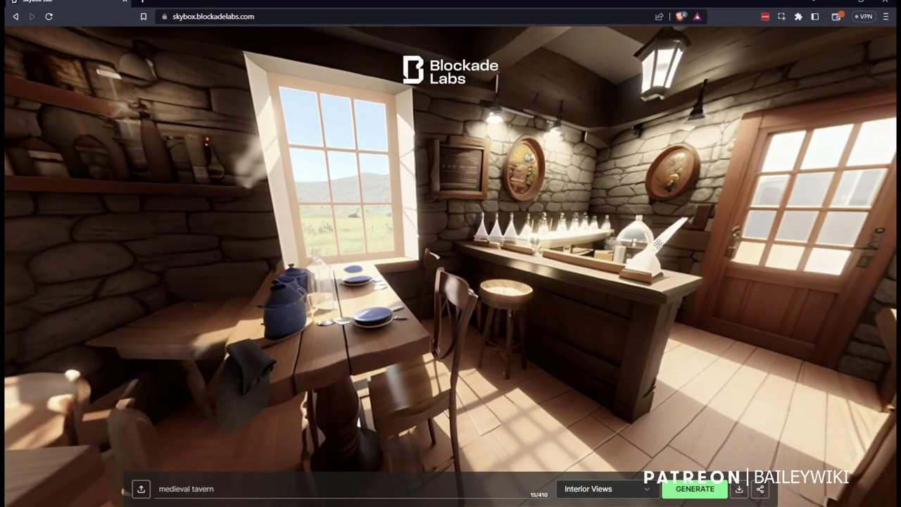
left_click_drag(659, 244, 256, 299)
left_click_drag(658, 345, 287, 338)
left_click_drag(654, 354, 305, 344)
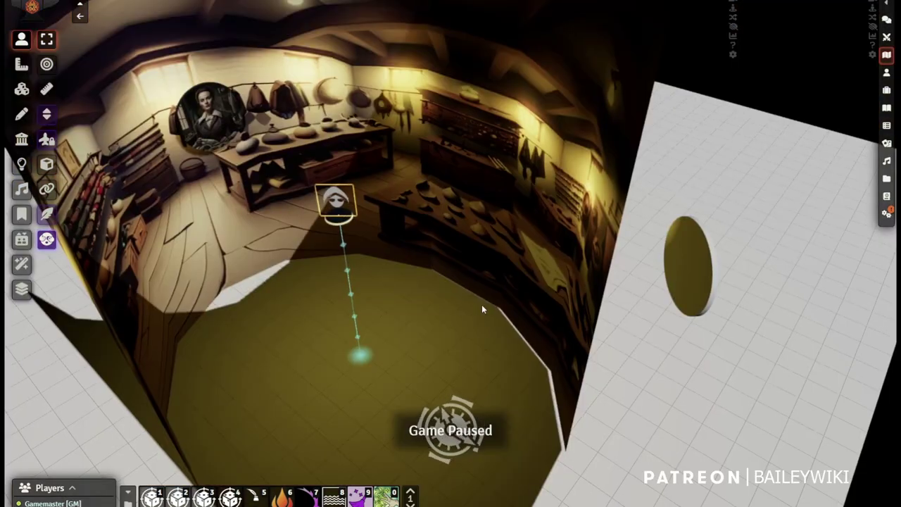
Step: Return to the Foundry VTT scene and examine how the tailor shop tube and its surrounding discs are built
middle_click_drag(320, 361, 410, 342)
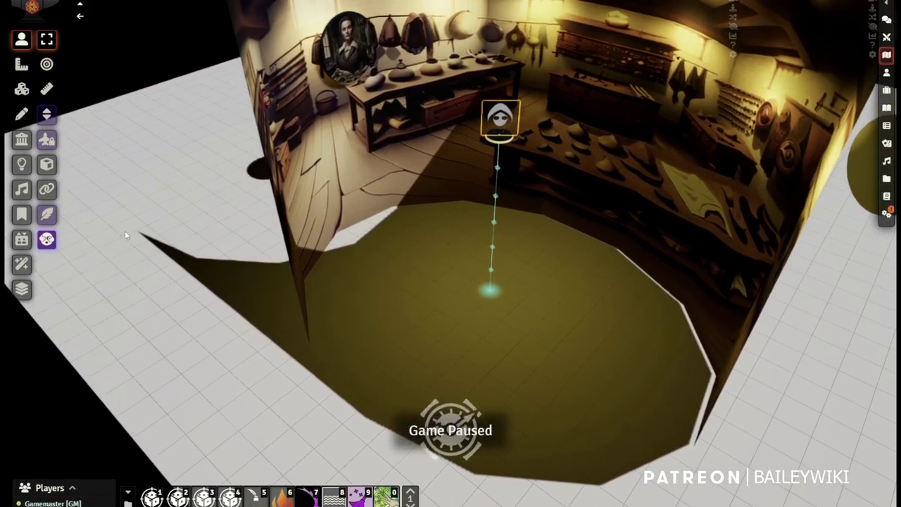
middle_click_drag(214, 273, 167, 390)
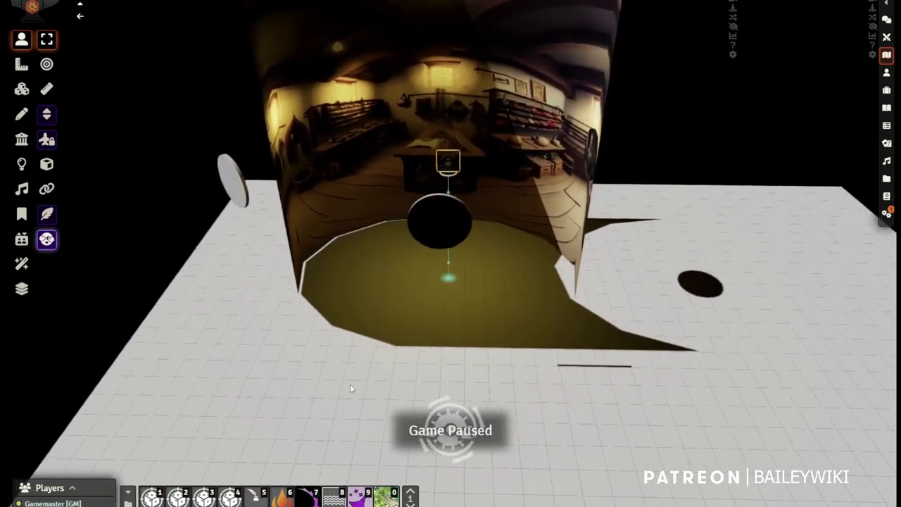
left_click_drag(480, 356, 587, 312)
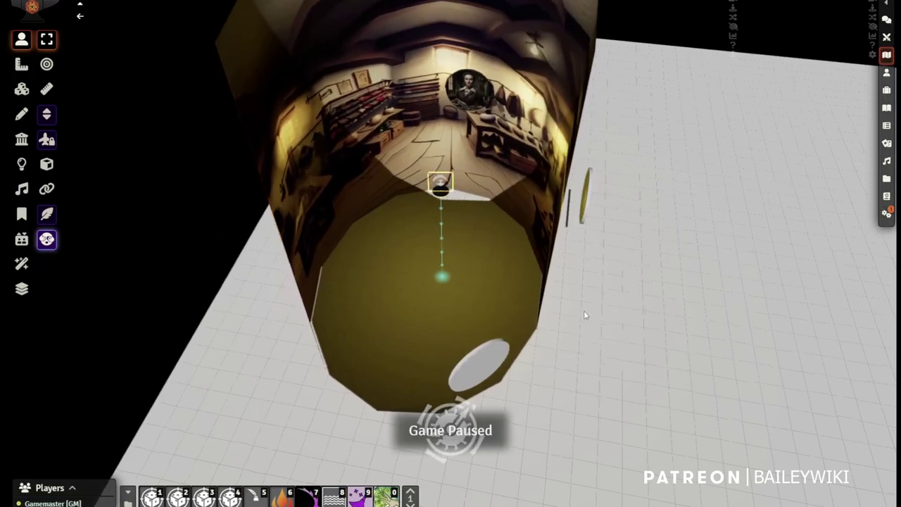
scroll(449, 194, "up", 5)
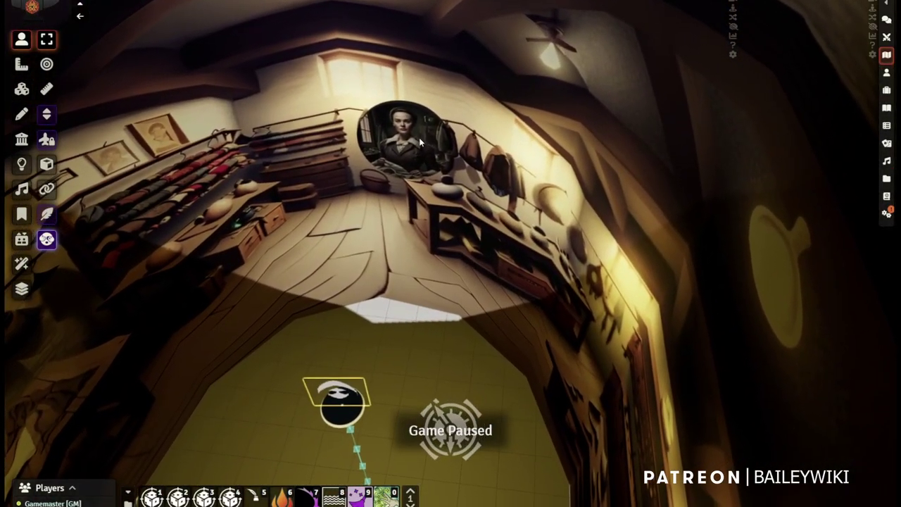
Step: Inspect the 3D settings, trigger setup and trigger actions of the disc tile beside the tailor shop tube
right_click_drag(460, 338, 295, 178)
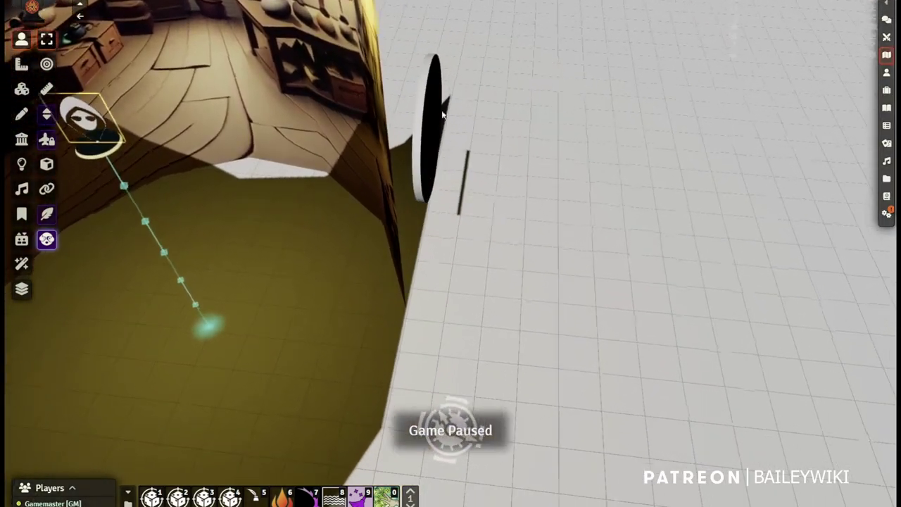
left_click(22, 89)
double_click(323, 124)
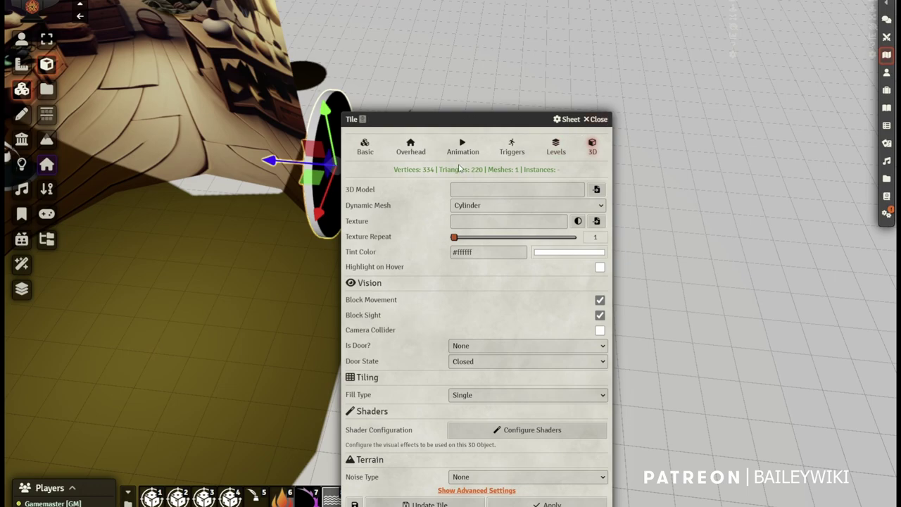
left_click(509, 147)
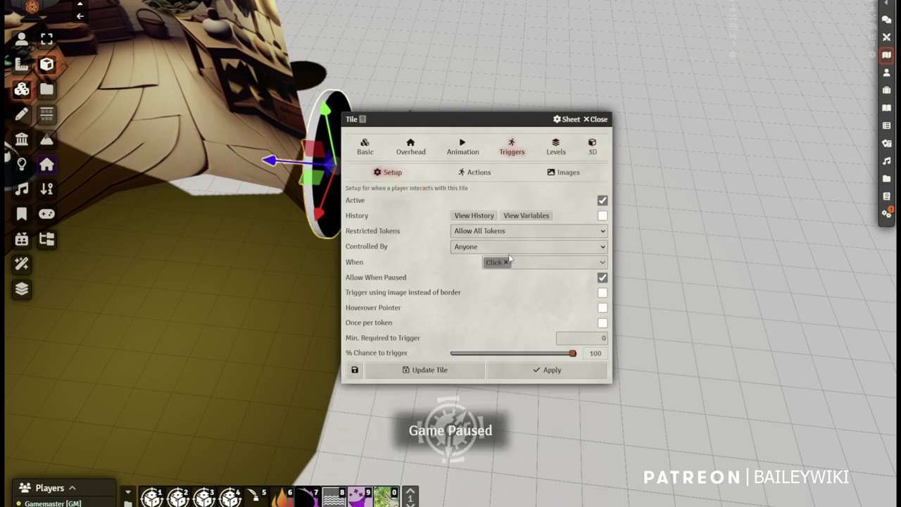
left_click(480, 172)
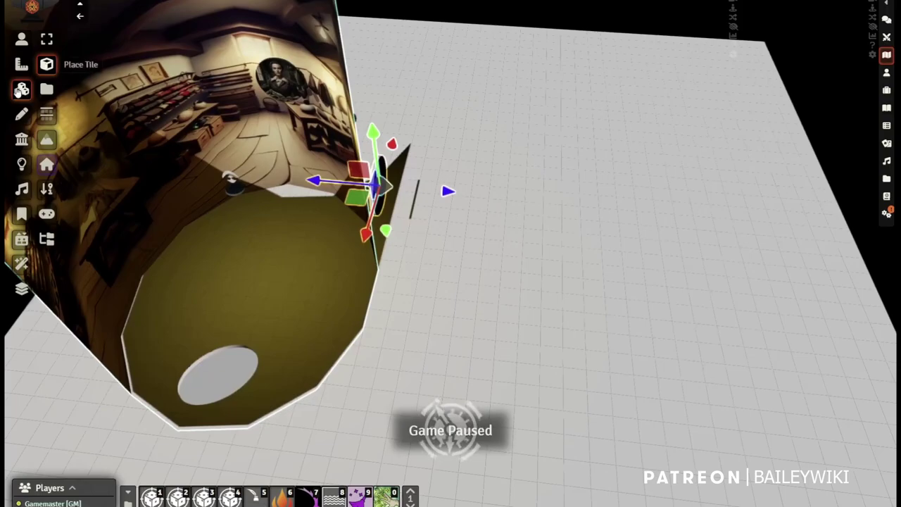
Step: Place a large box tile on the empty floor beside the tailor shop tube
left_click(22, 89)
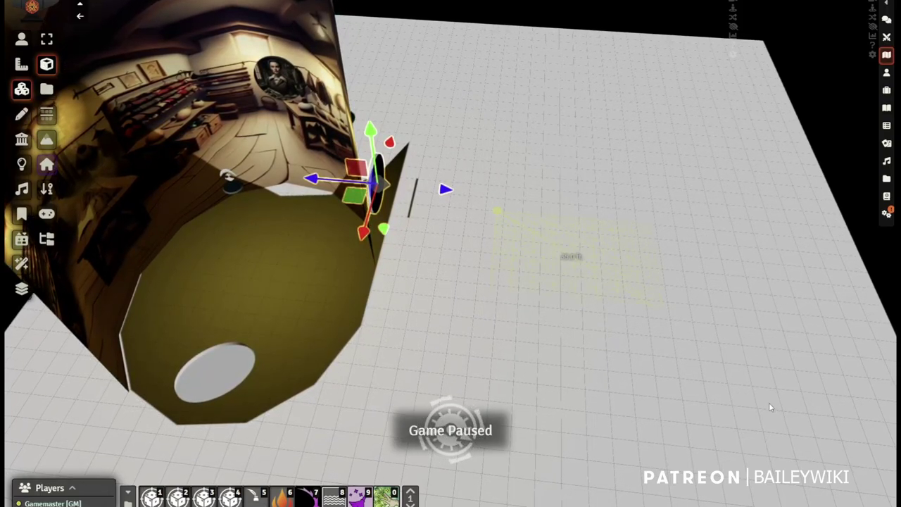
left_click_drag(868, 445, 737, 359)
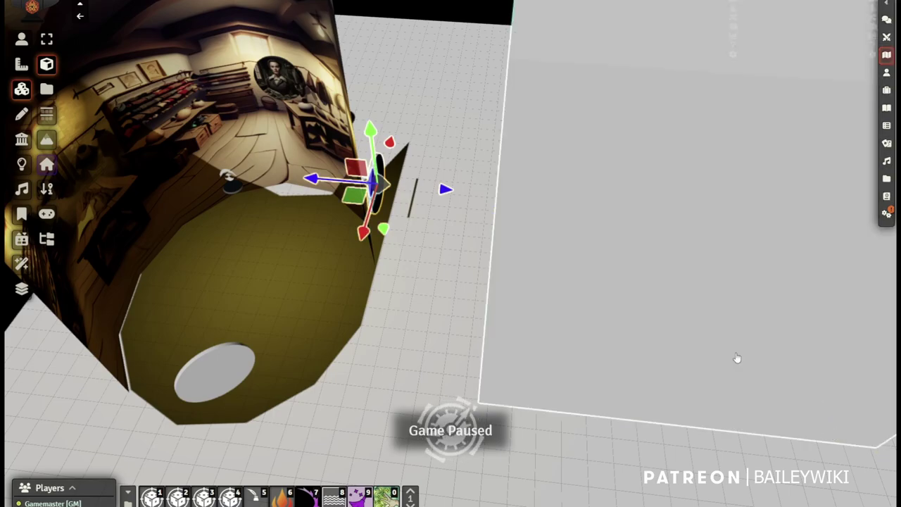
right_click_drag(686, 354, 621, 381)
scroll(629, 383, "down", 1)
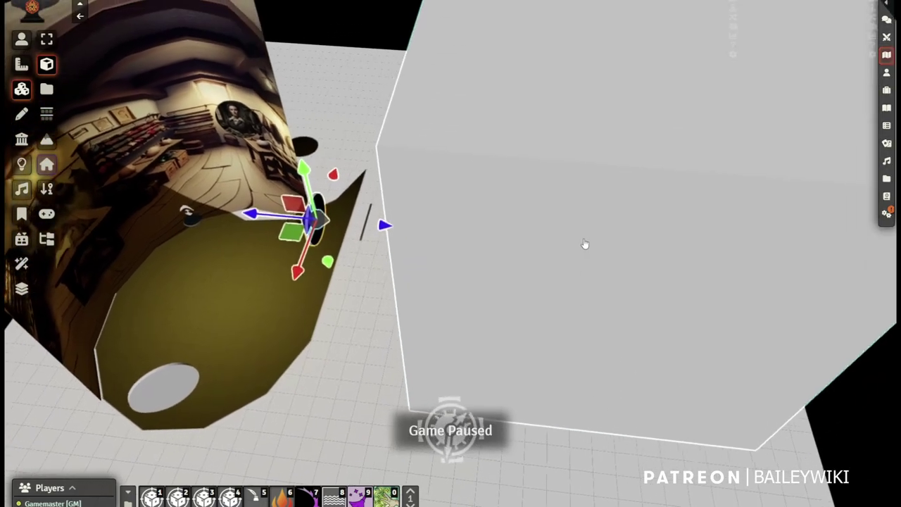
Step: Change the new box tile's dynamic mesh to Tube
double_click(585, 243)
left_click(592, 165)
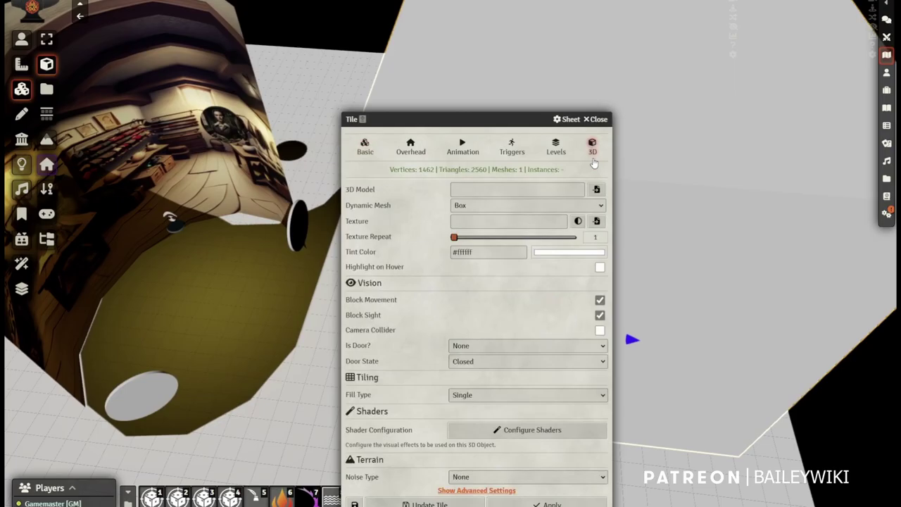
left_click(584, 208)
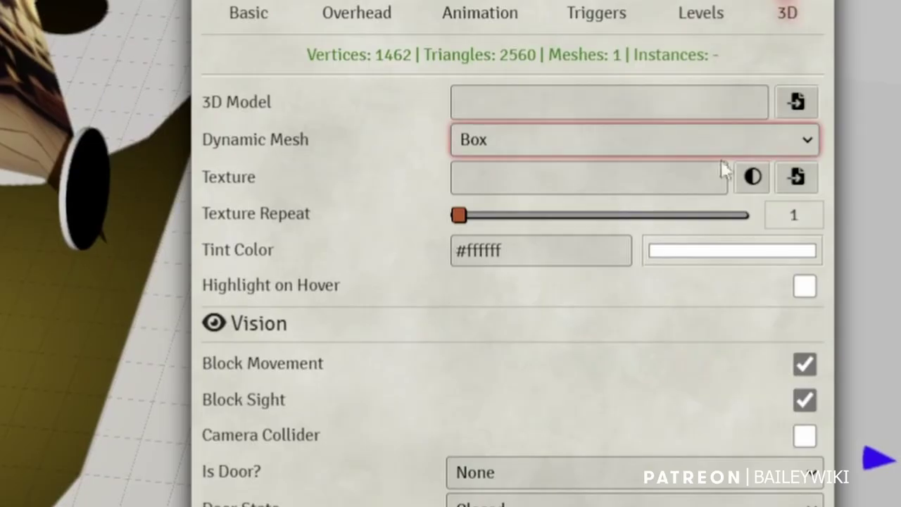
left_click(483, 286)
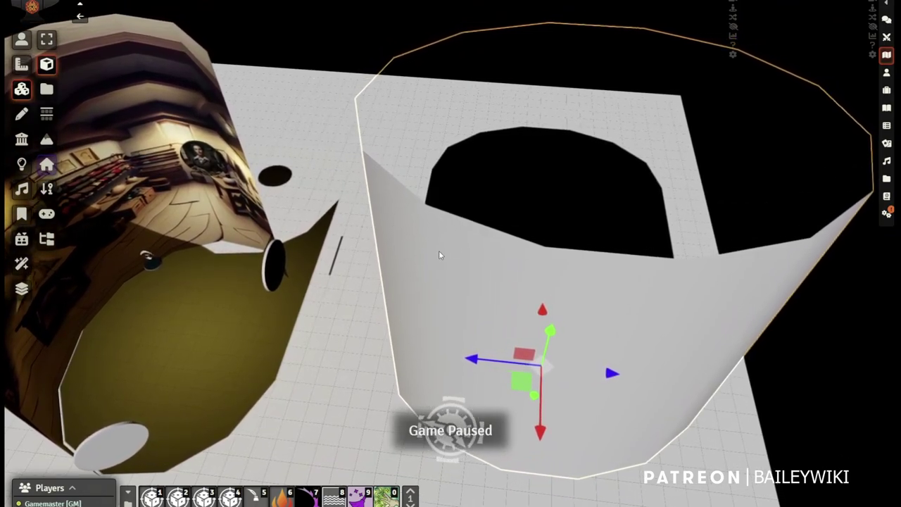
Step: Apply assets/interior_views_medieval_tavern.jpg as the tube tile's texture
double_click(439, 255)
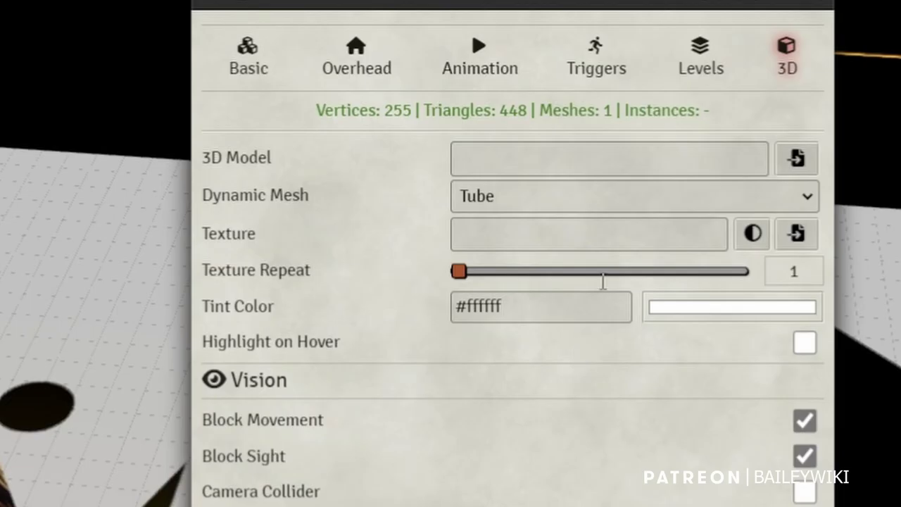
left_click(798, 235)
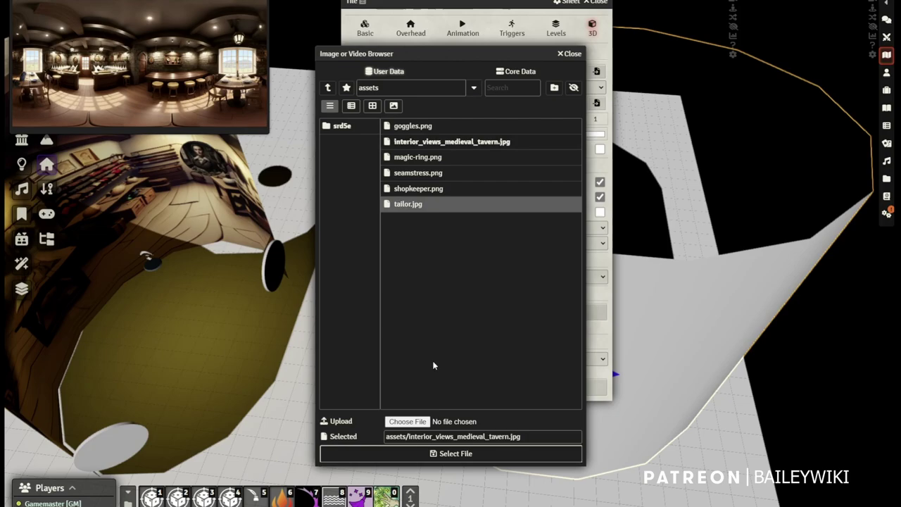
left_click(456, 454)
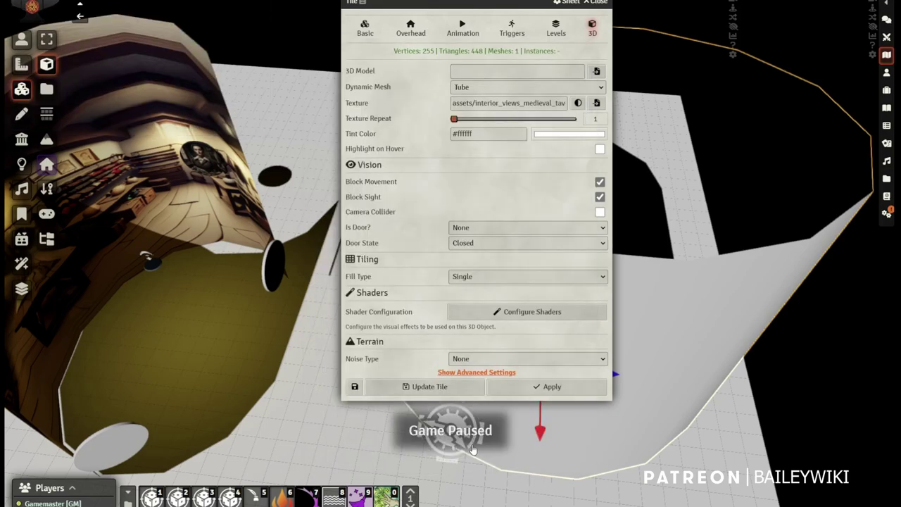
left_click(554, 388)
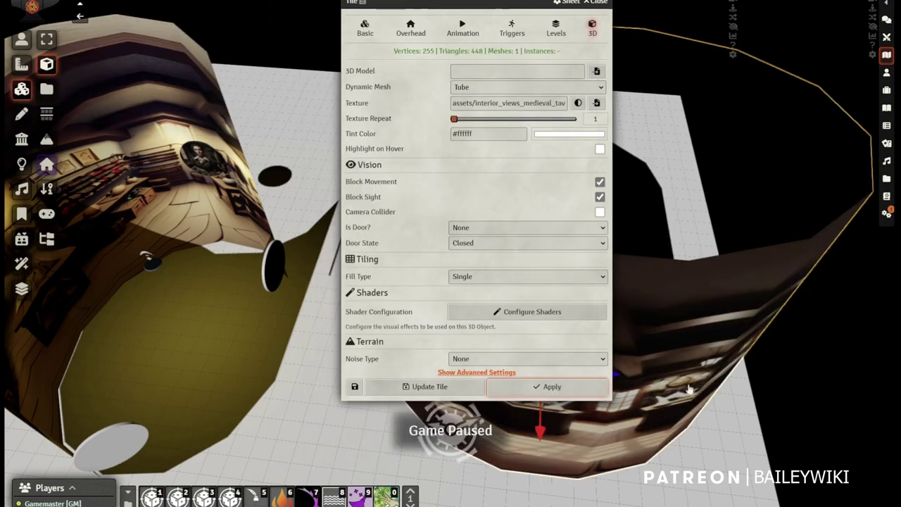
Step: Set the tube tile's Side option to Back Side in the advanced 3D settings and update the tile
scroll(688, 290, "down", 3)
scroll(681, 286, "up", 1)
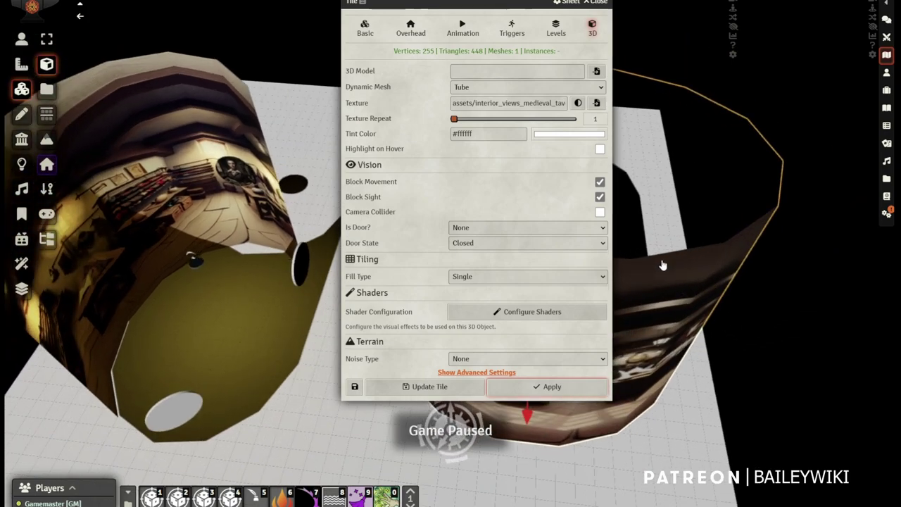
left_click(477, 372)
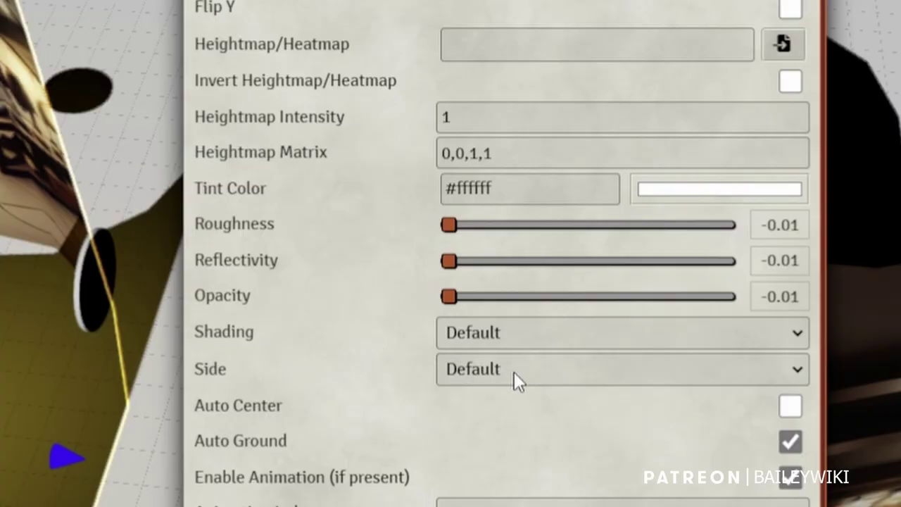
left_click(514, 372)
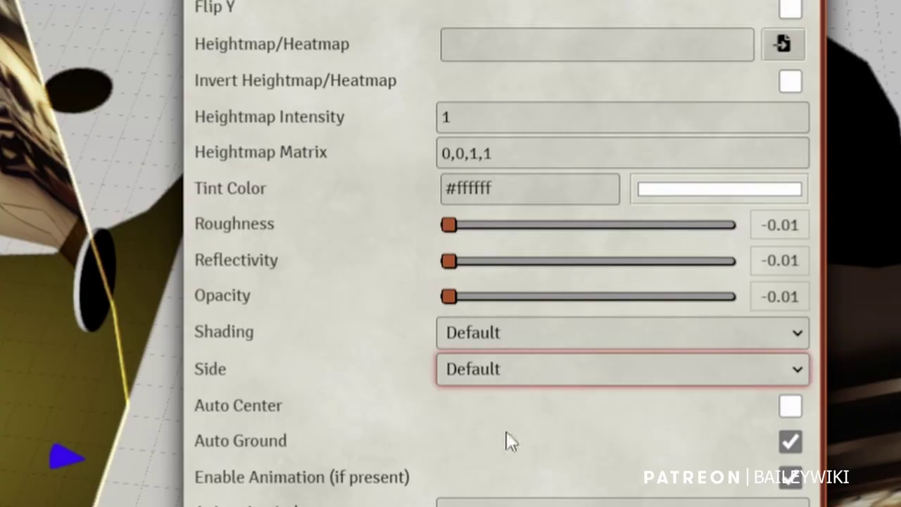
left_click(504, 441)
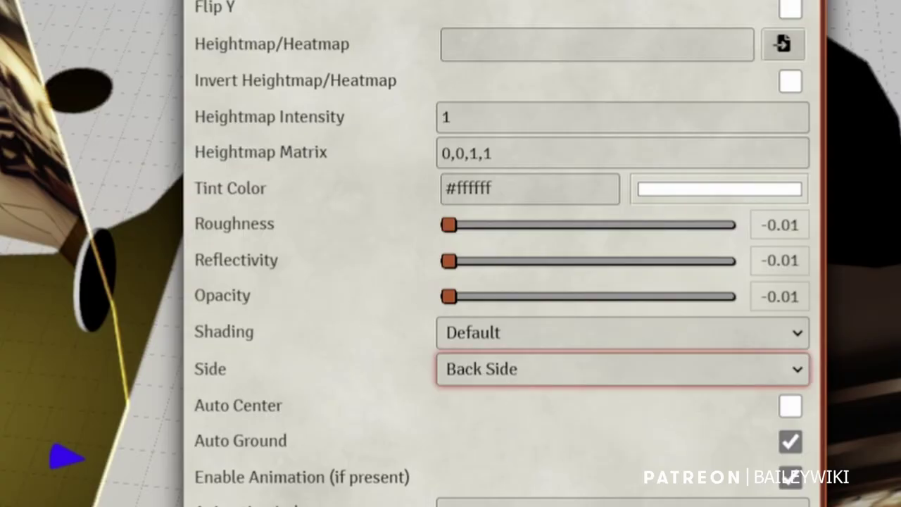
scroll(497, 317, "down", 5)
left_click(425, 504)
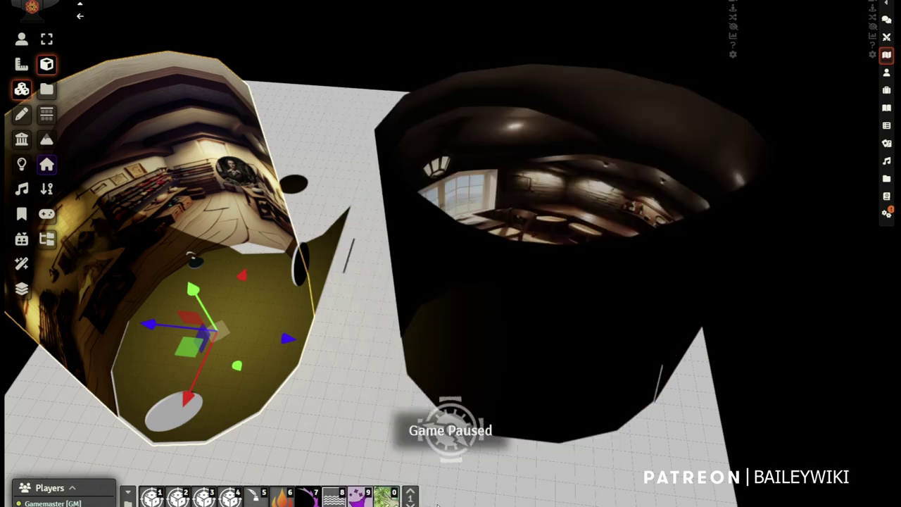
Step: Switch to token controls and place the character token inside the tavern tube
right_click_drag(364, 306, 375, 261)
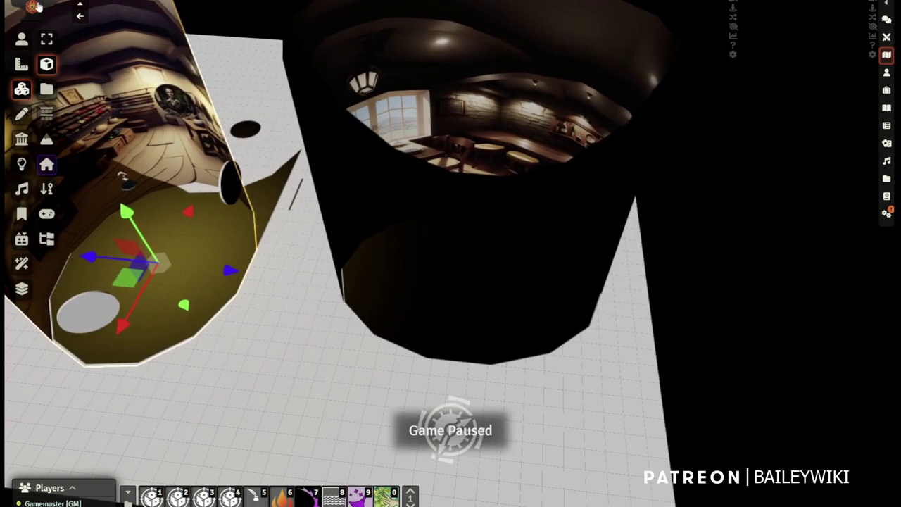
left_click(22, 40)
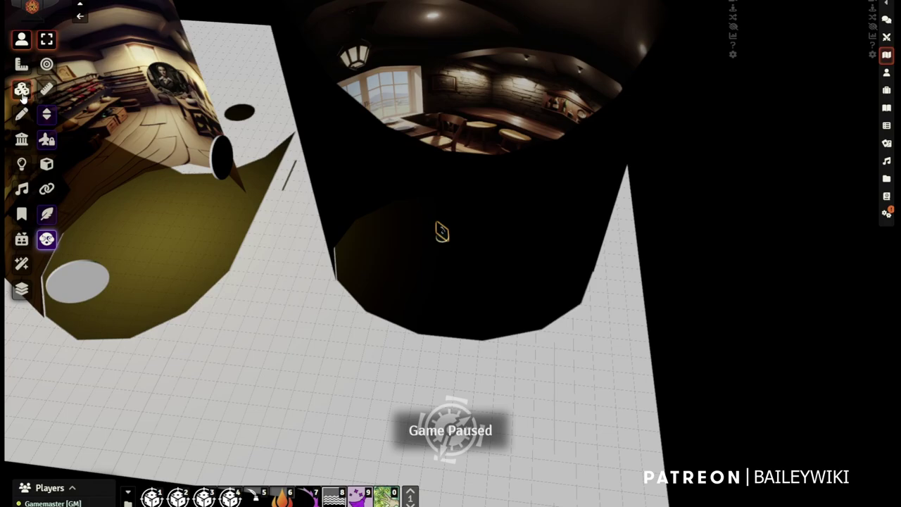
Step: Reopen the tavern tube tile's 3D settings and update the tile
left_click(797, 126)
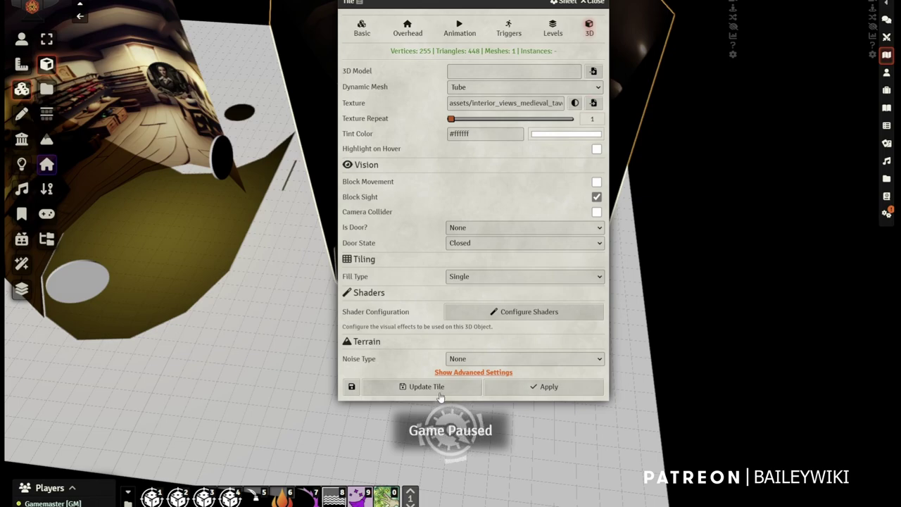
left_click(435, 387)
scroll(247, 317, "up", 5)
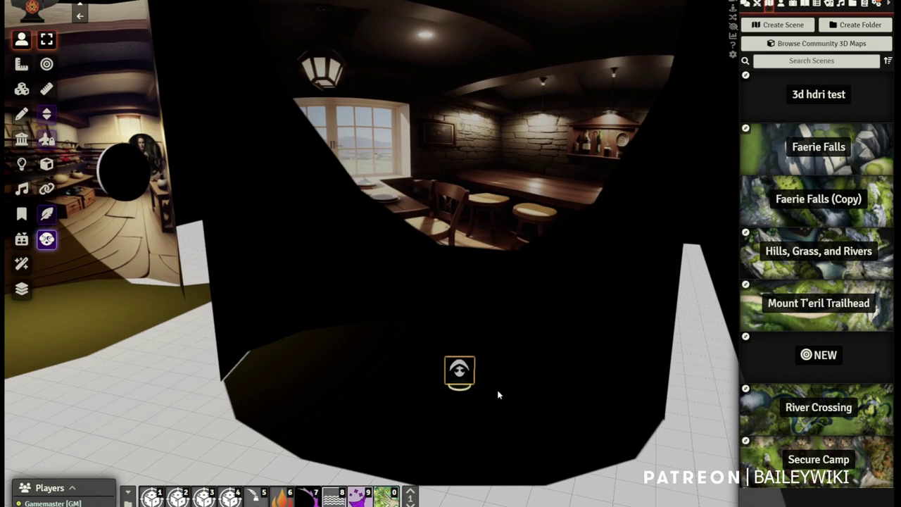
Step: Set the elevation of the token inside the tavern tube to 30 ft and update the token
double_click(466, 365)
double_click(464, 364)
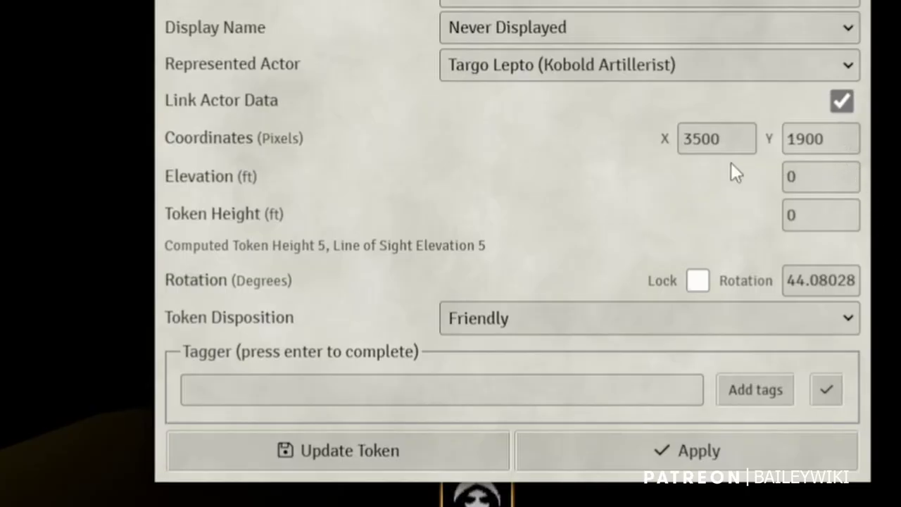
type("30")
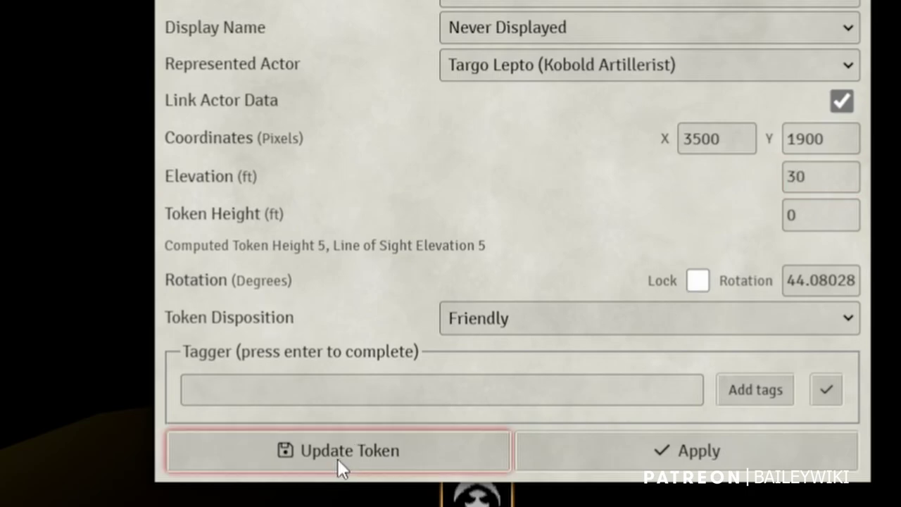
left_click(337, 450)
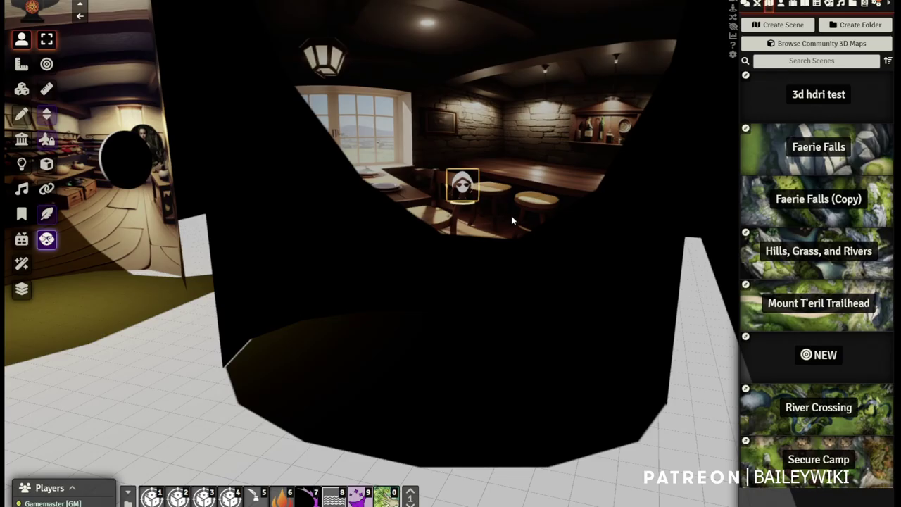
Step: Enter the token's first-person view and look around the inside of the tavern tube
key("l")
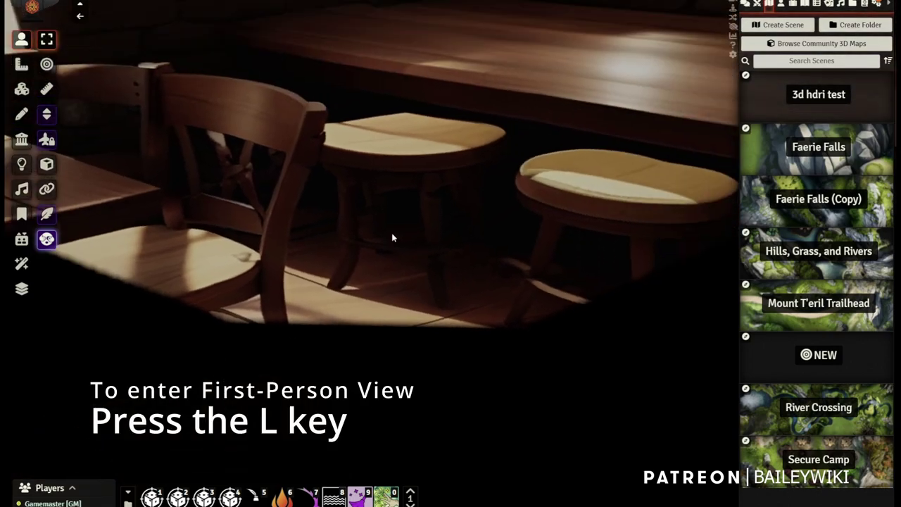
left_click_drag(395, 238, 556, 232)
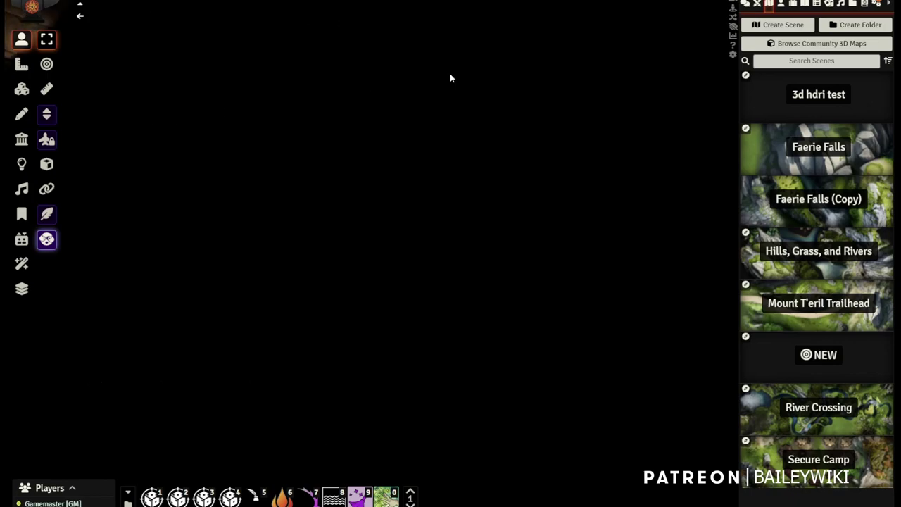
left_click_drag(451, 75, 325, 134)
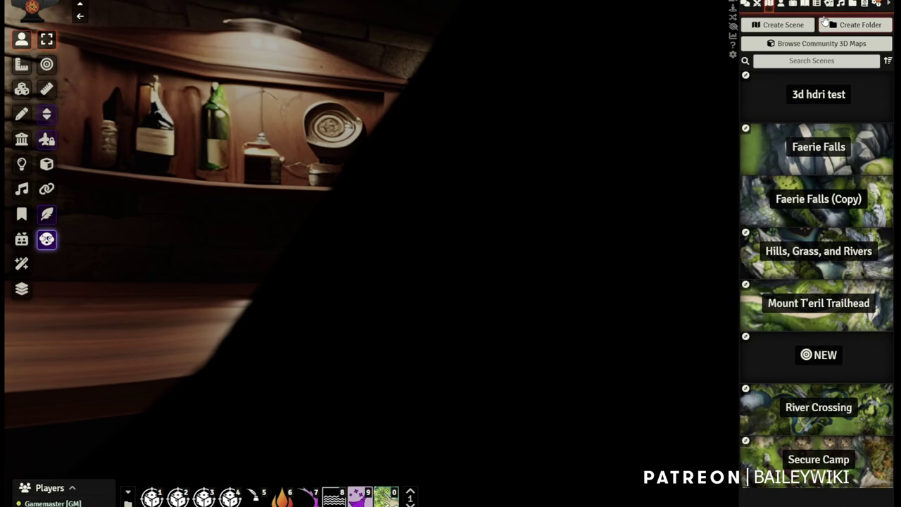
Step: Configure the 3d hdri test scene's 3D lighting with an exposure of 0.91 and a time of day of 12
right_click(813, 102)
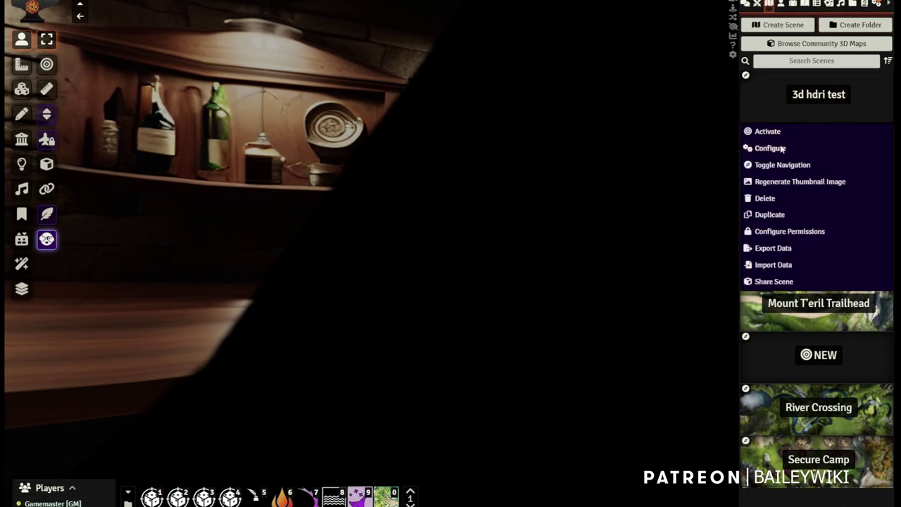
left_click(768, 148)
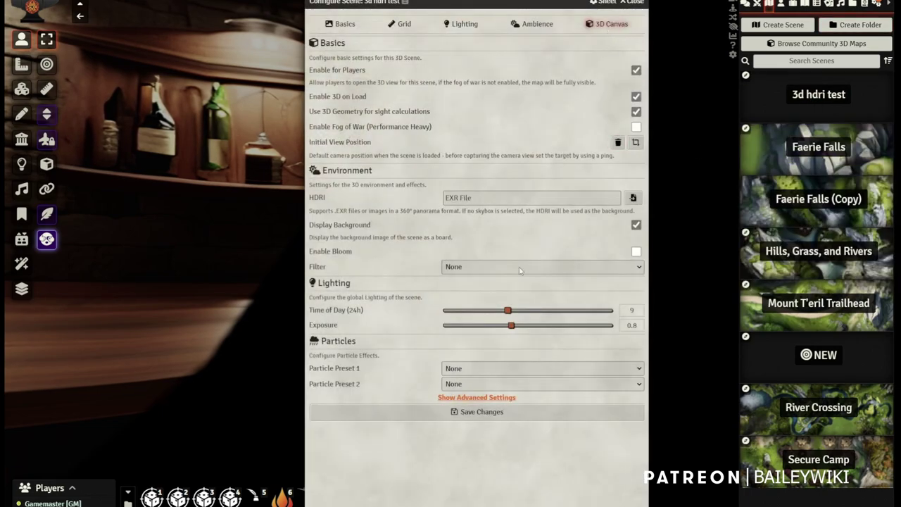
left_click_drag(511, 328, 521, 326)
left_click(529, 311)
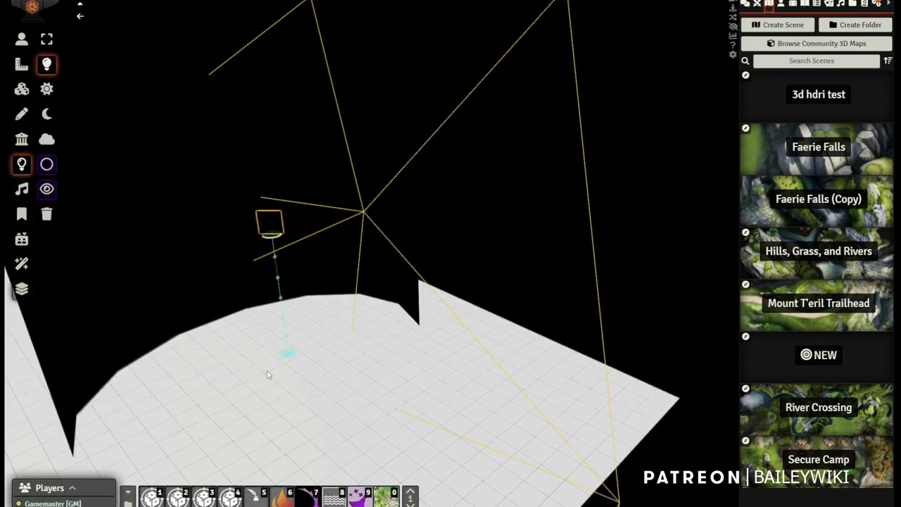
Step: Place an ambient light in the tavern tube with about 74 ft dim radius and set its top and bottom heights to 30
right_click_drag(160, 357, 210, 257)
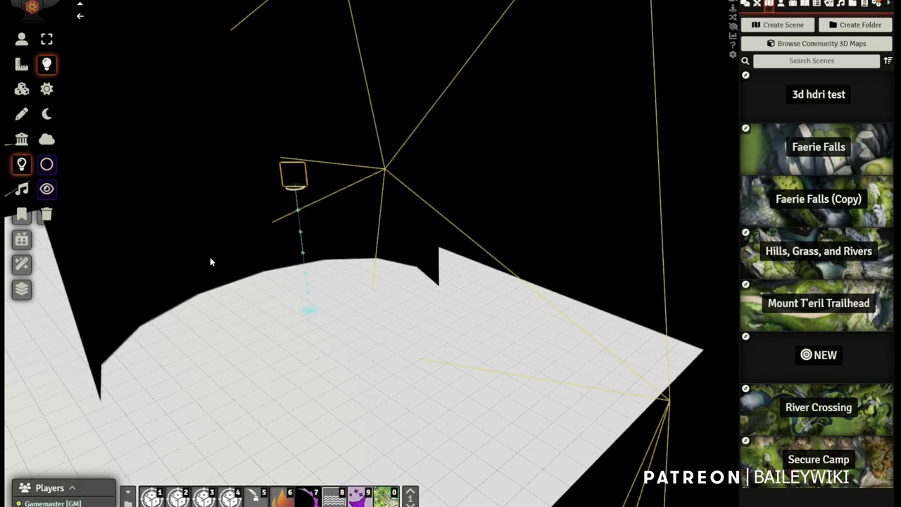
mouse_move(343, 243)
left_mouse_down()
mouse_move(584, 485)
mouse_move(597, 476)
mouse_move(571, 451)
left_mouse_up()
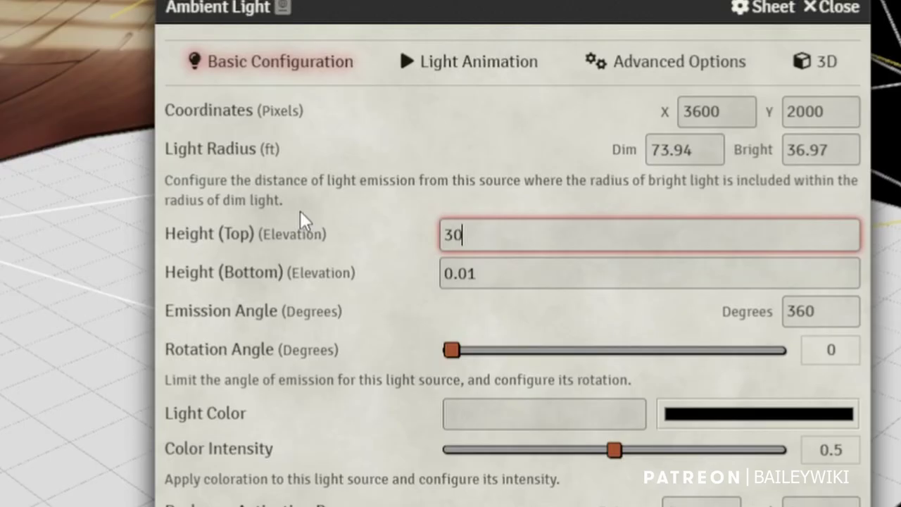
key("Tab")
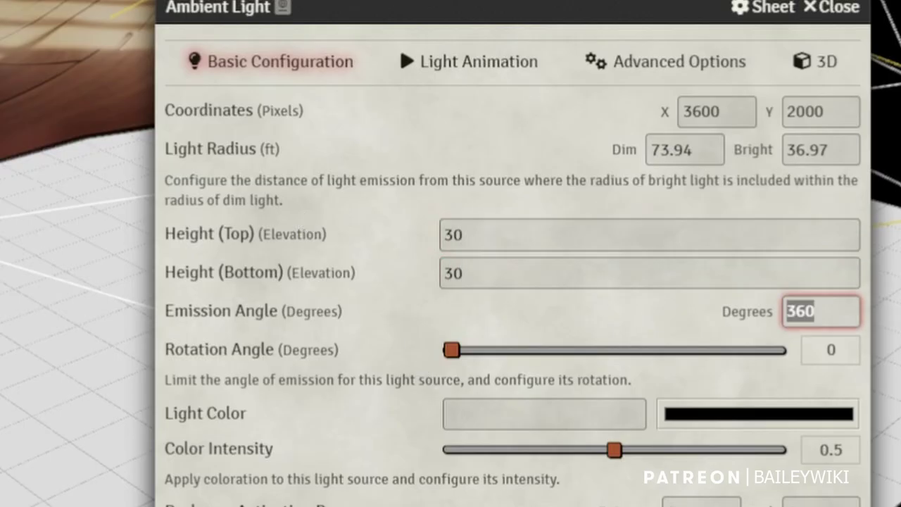
key("Return")
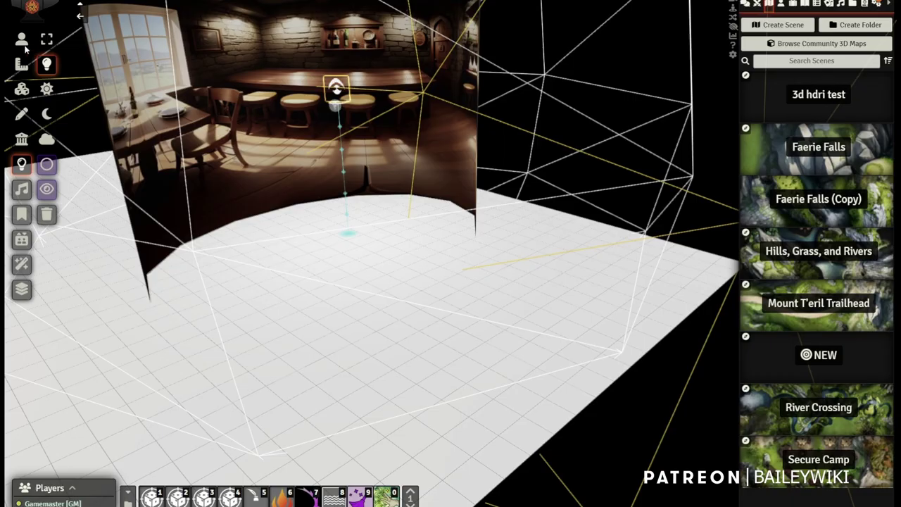
Step: Select the token and inspect the newly lit tavern walls from its first-person view
left_click(329, 102)
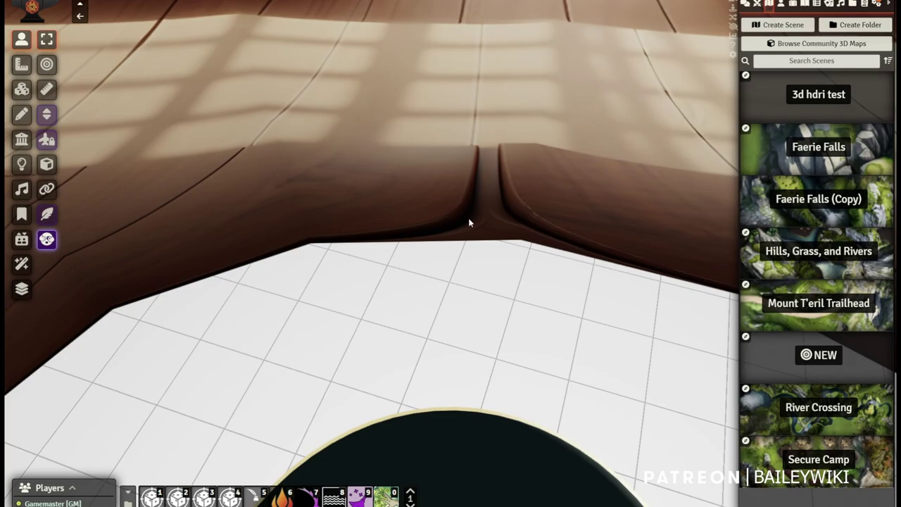
left_click_drag(486, 275, 535, 148)
left_click_drag(241, 278, 424, 131)
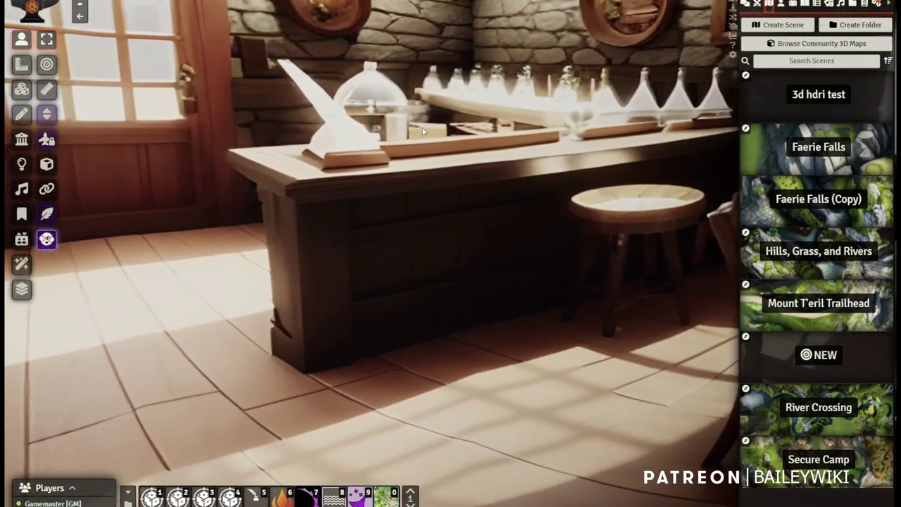
left_click_drag(243, 320, 527, 253)
left_click_drag(203, 103, 504, 138)
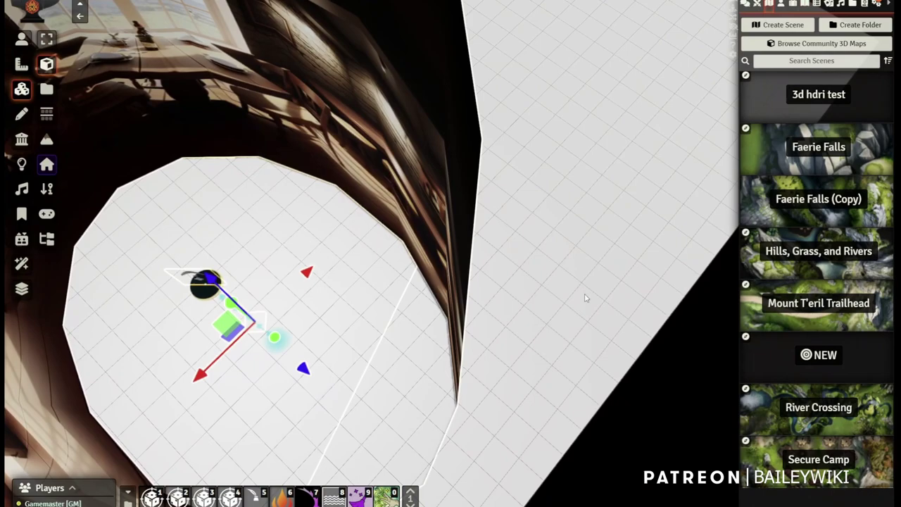
Step: Turn off Display Background in the 3d hdri test scene's 3D Canvas settings and save the changes
right_click(800, 113)
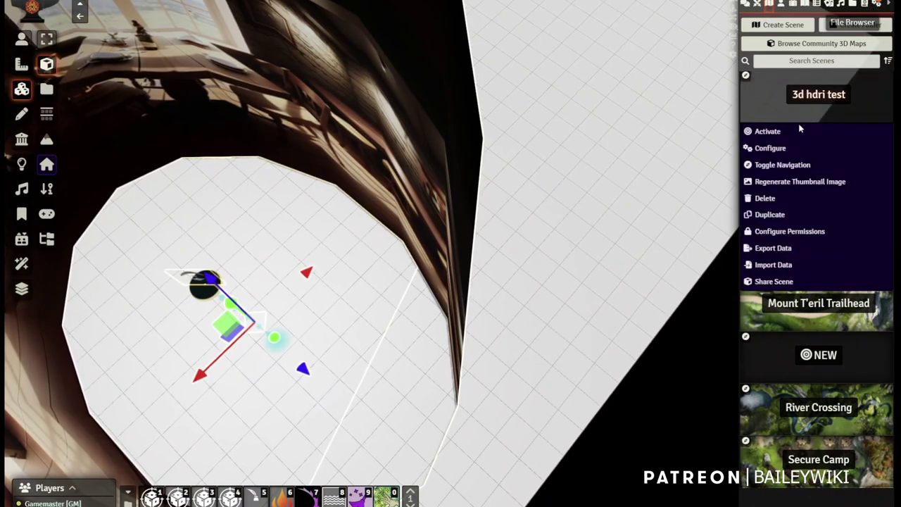
left_click(770, 148)
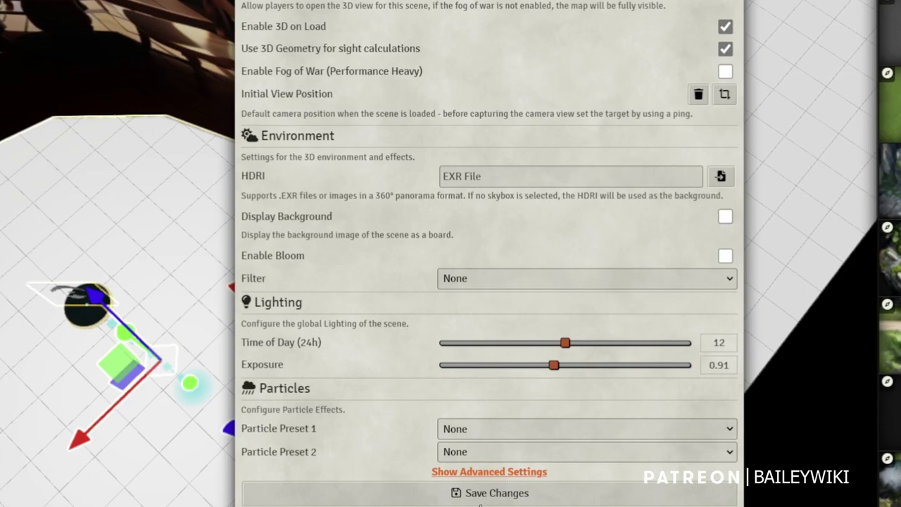
left_click(477, 496)
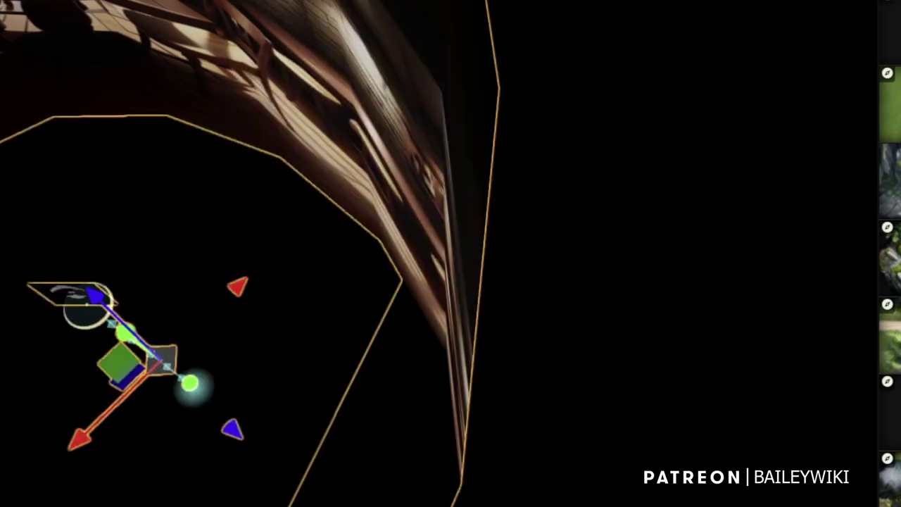
Step: Examine the tavern tube's interior and floor opening around the token from above
left_click_drag(62, 354, 155, 289)
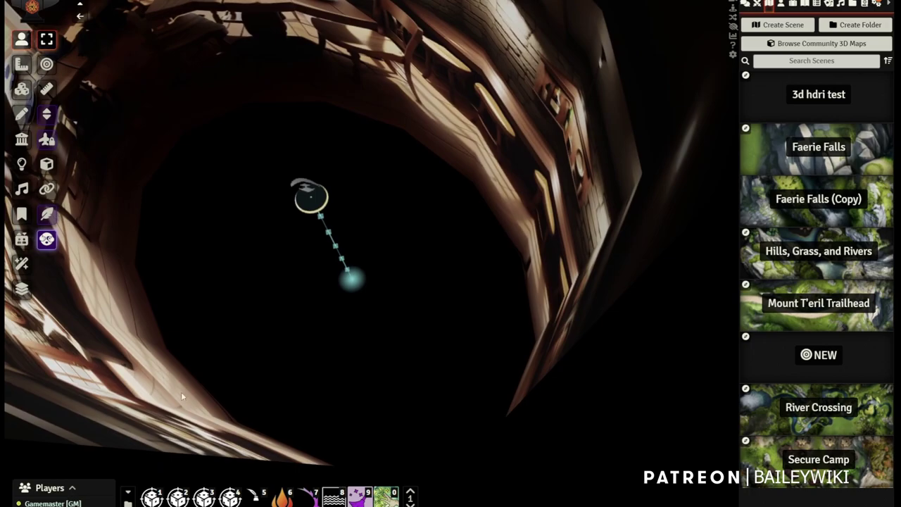
left_click_drag(53, 462, 204, 345)
left_click_drag(283, 312, 394, 241)
scroll(394, 241, "down", 5)
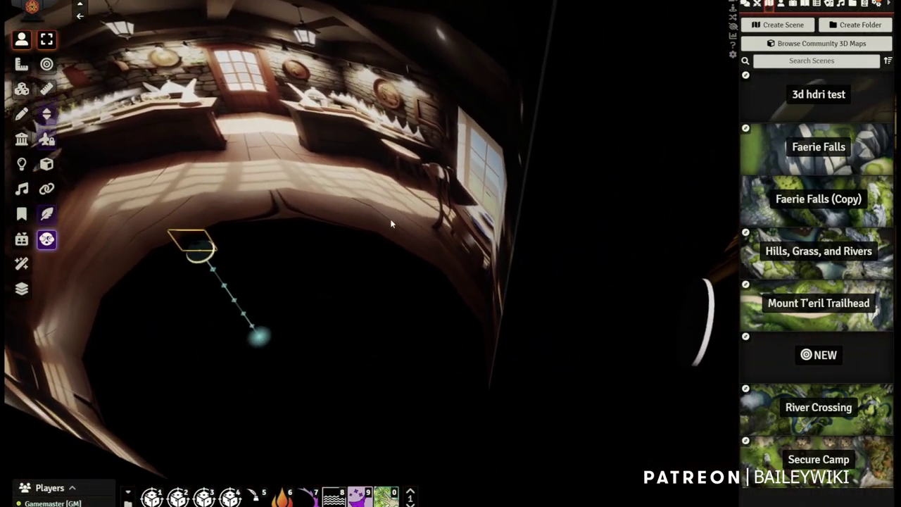
right_click_drag(292, 163, 138, 132)
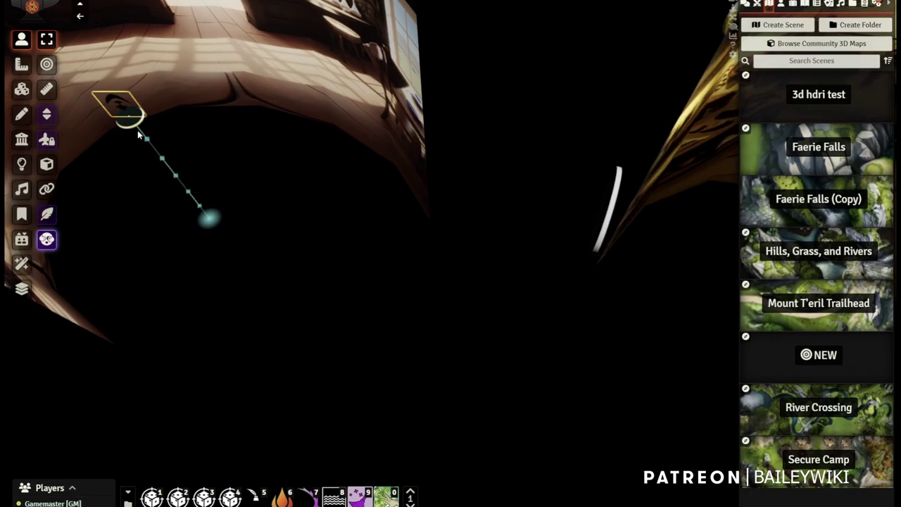
right_click_drag(454, 333, 767, 408)
right_click_drag(243, 270, 440, 320)
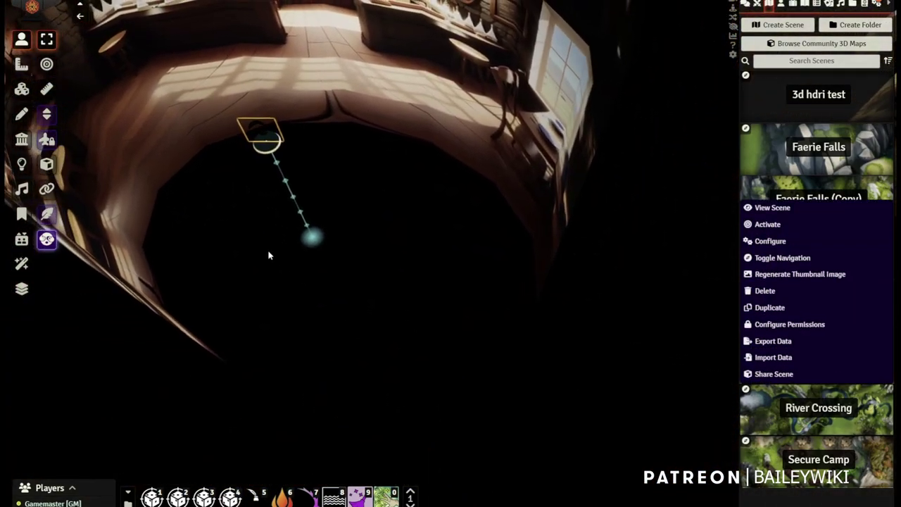
left_click_drag(225, 212, 415, 212)
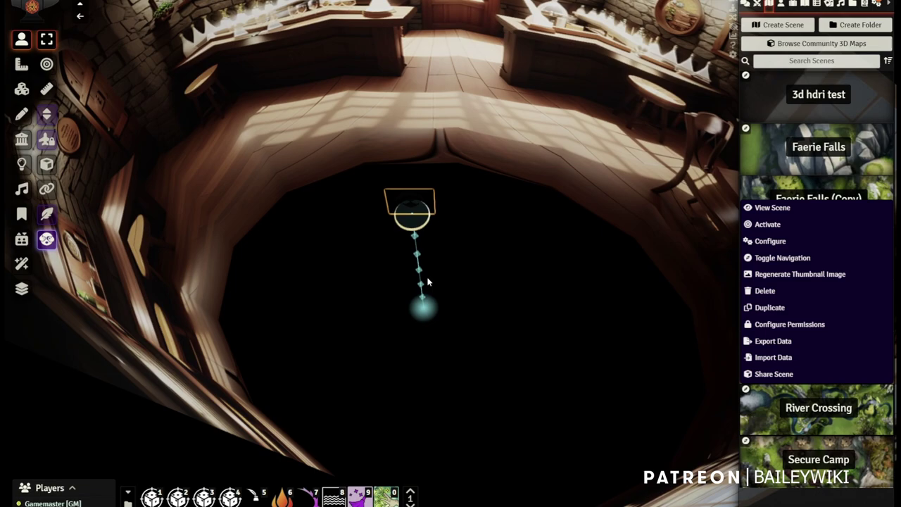
scroll(427, 281, "up", 5)
left_click_drag(536, 268, 570, 378)
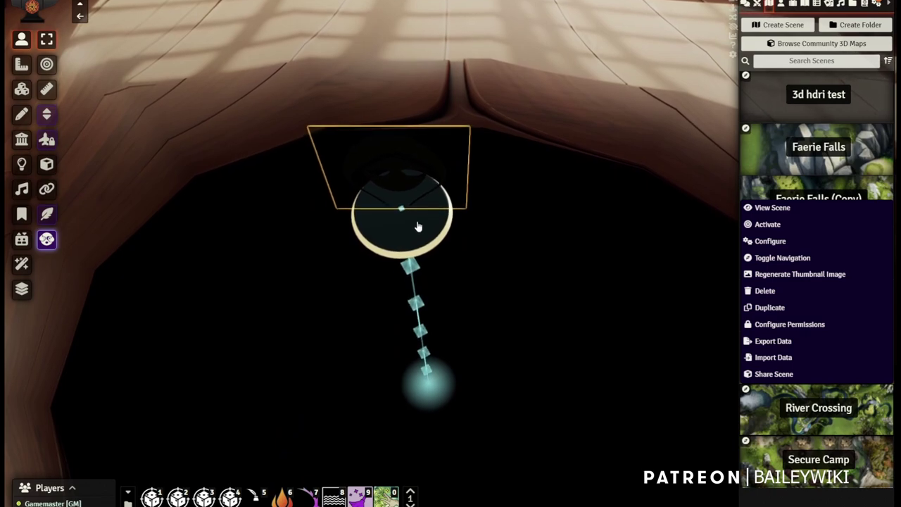
left_click_drag(538, 207, 461, 329)
scroll(465, 324, "down", 4)
scroll(474, 306, "up", 5)
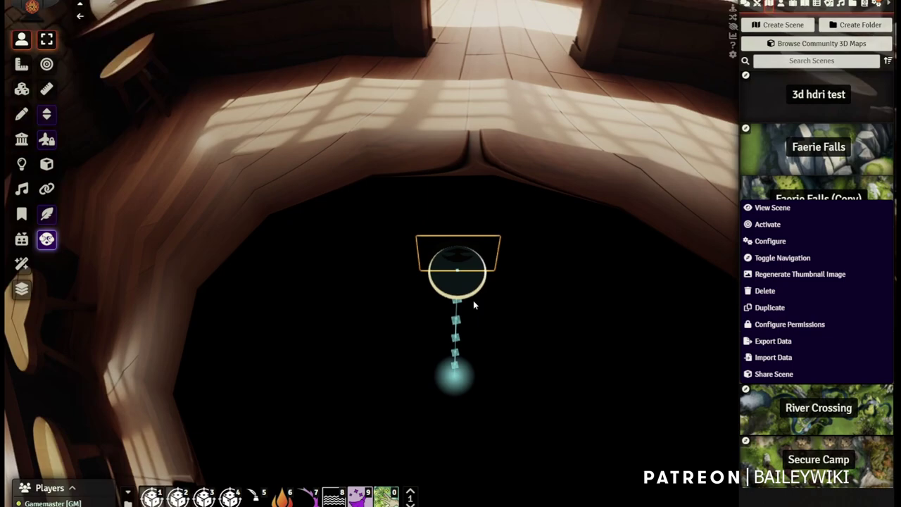
left_click_drag(568, 314, 456, 285)
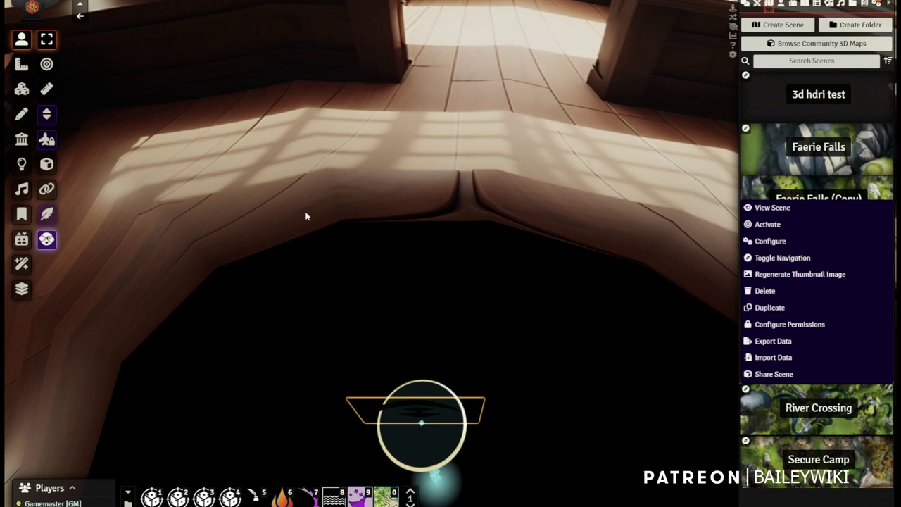
right_click_drag(306, 217, 342, 310)
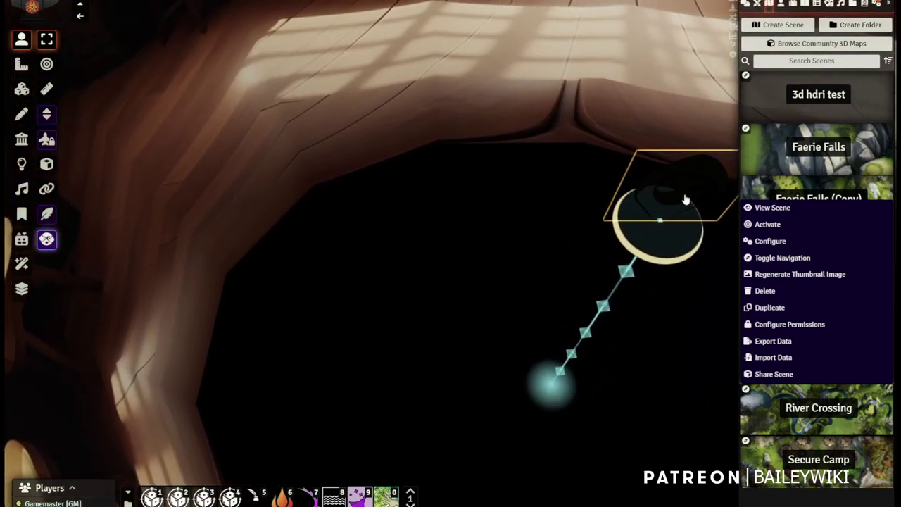
Step: View the tavern's windows and tables from the token's first-person perspective and collapse the sidebar
left_click(686, 214)
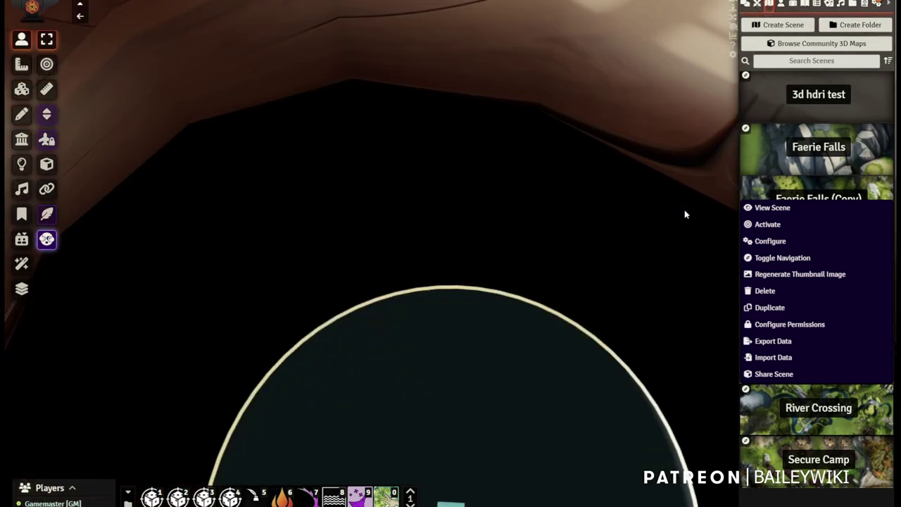
left_click_drag(373, 268, 524, 340)
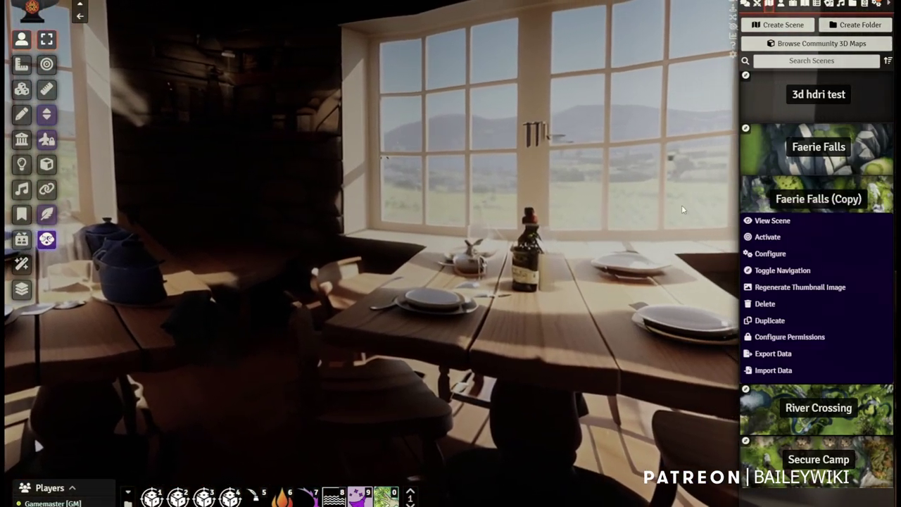
left_click(888, 3)
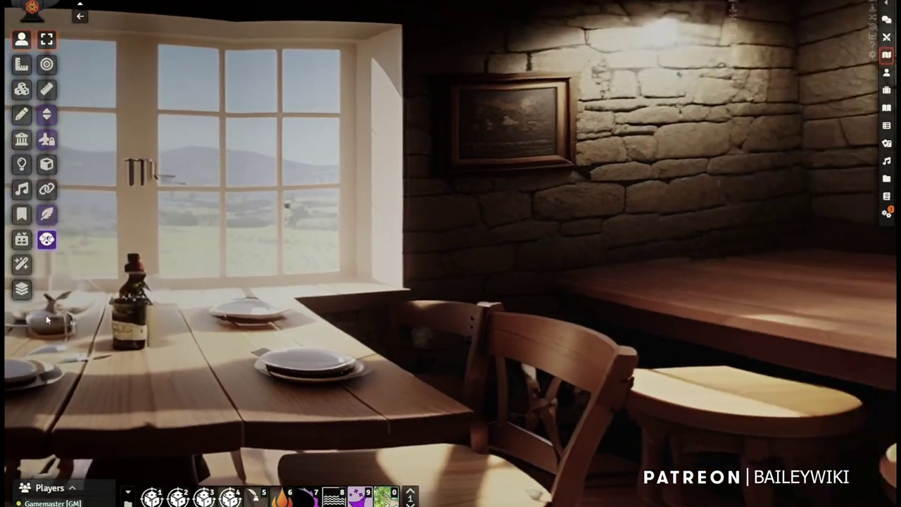